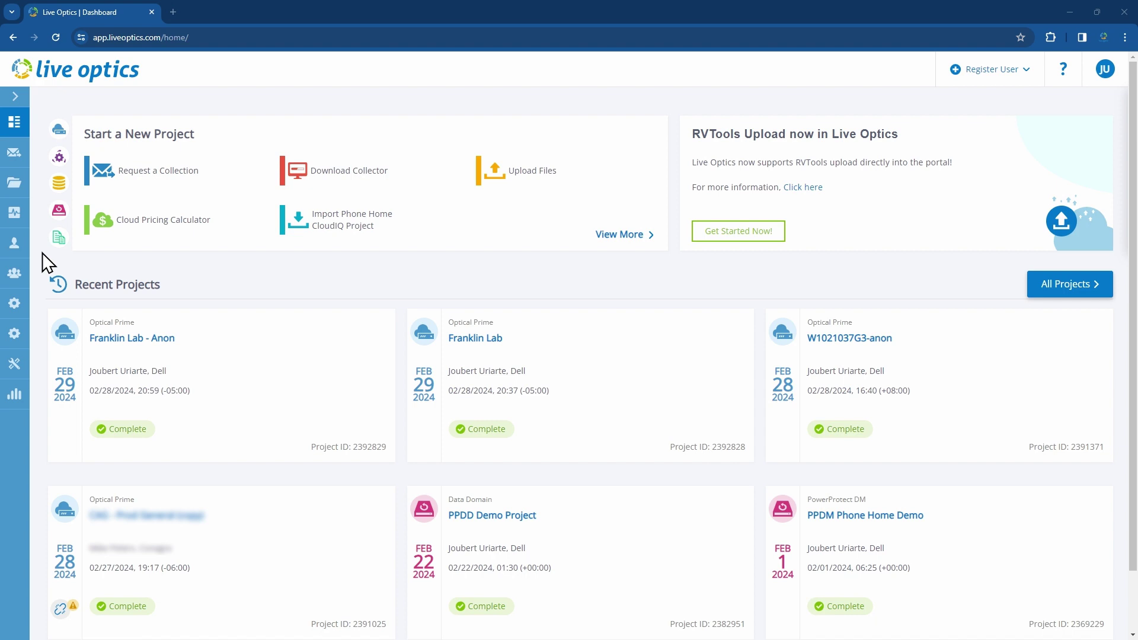
Go to Collectors > Download Collector for Windows and scroll through its prerequisites and supported assessments.
click(17, 217)
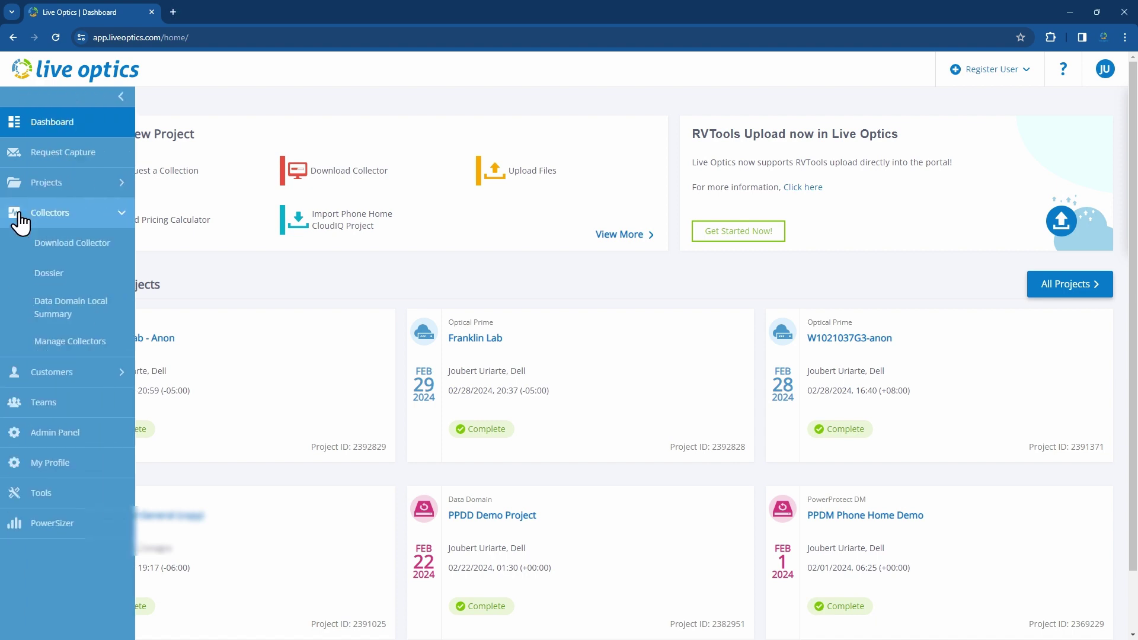
click(125, 244)
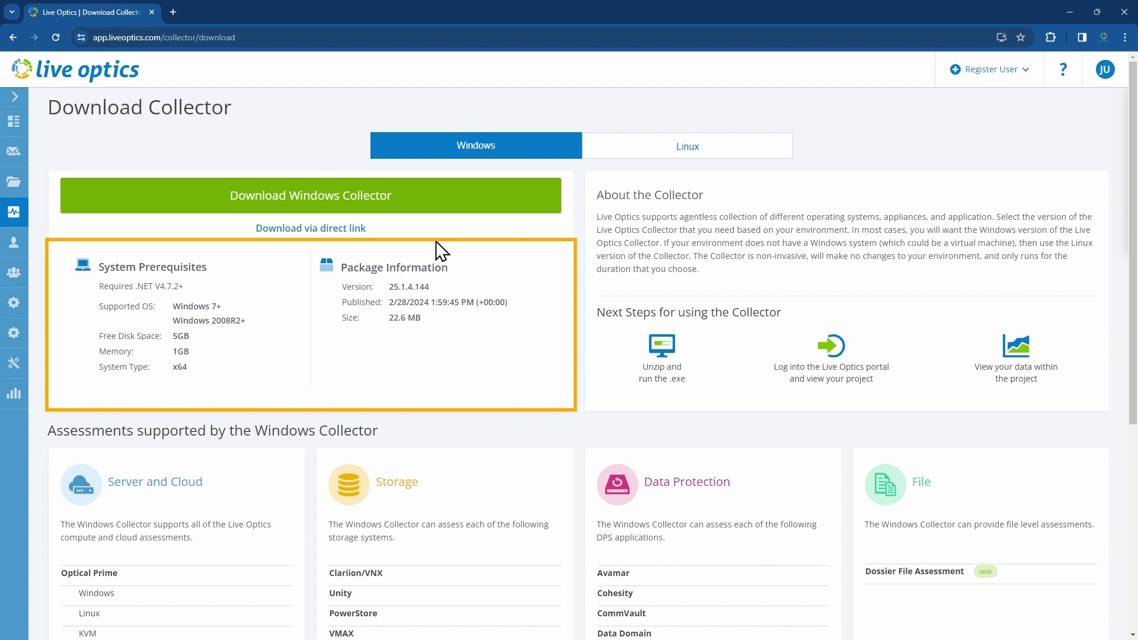
scroll(442, 250, down, 5)
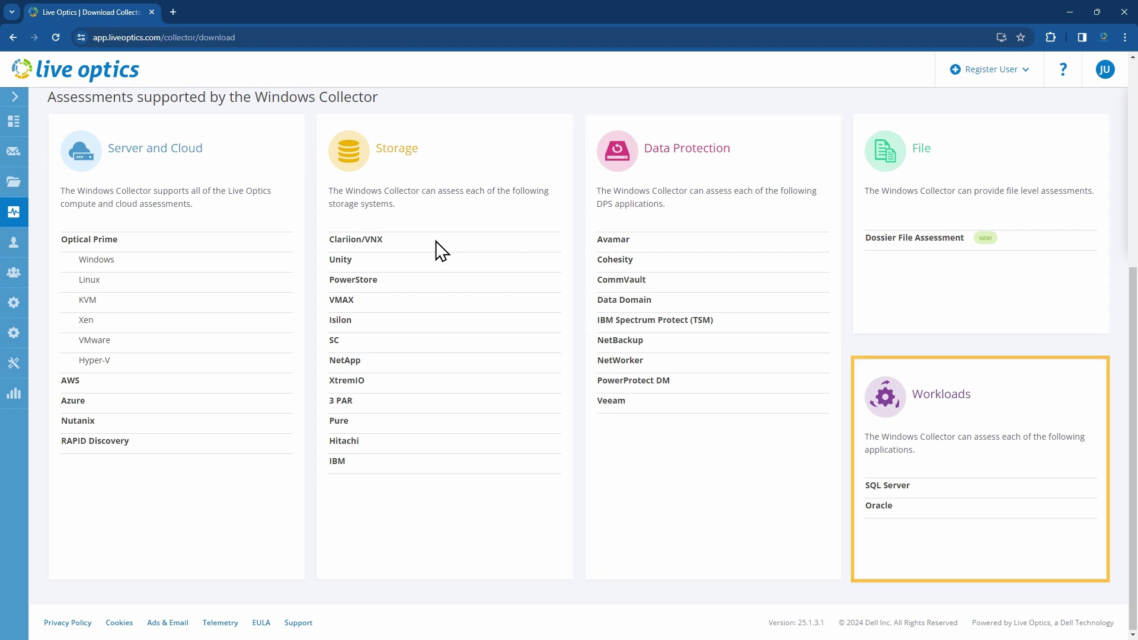
Download the Windows collector as LiveOptics.zip and show it in the Downloads folder.
scroll(441, 250, up, 5)
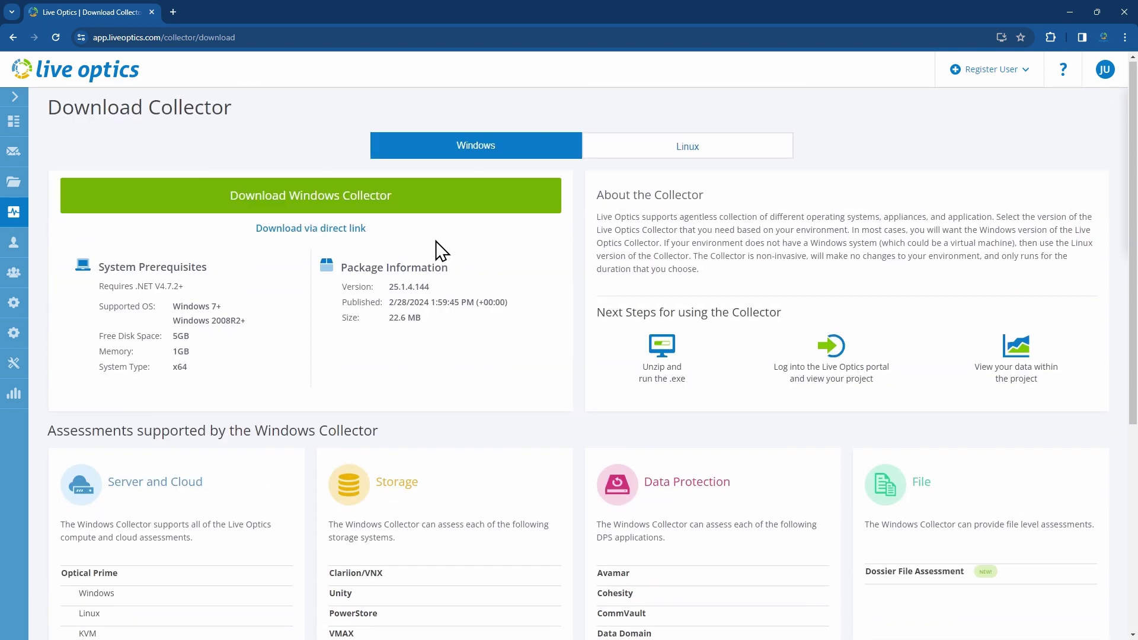
click(484, 222)
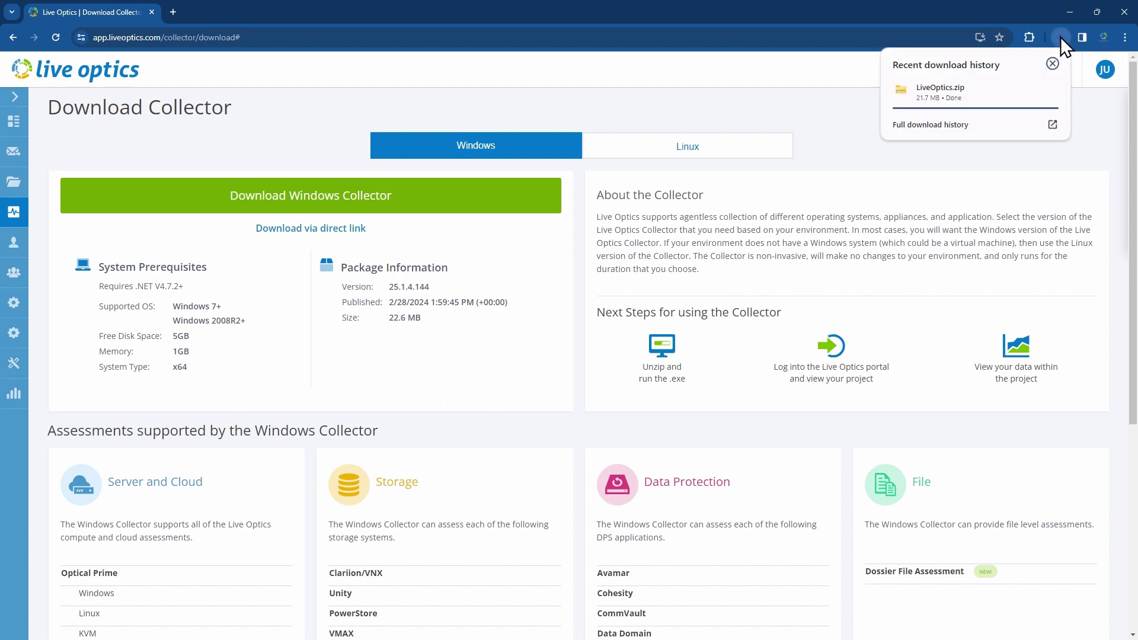
click(1000, 98)
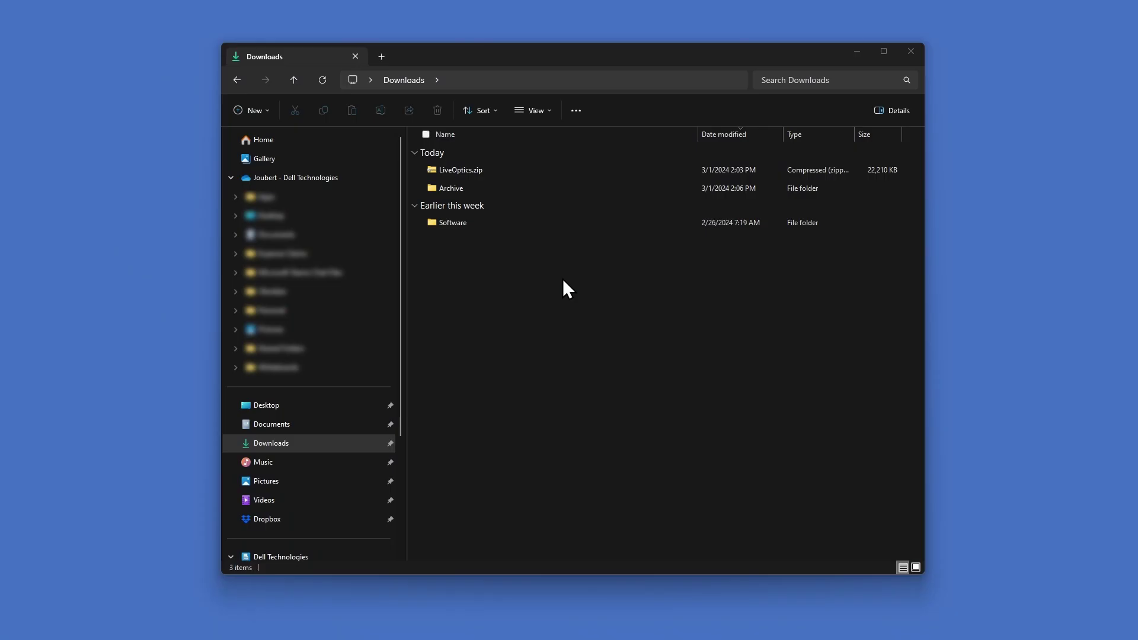
Use Extract All to unpack LiveOptics.zip into a LiveOptics folder in Downloads.
click(503, 172)
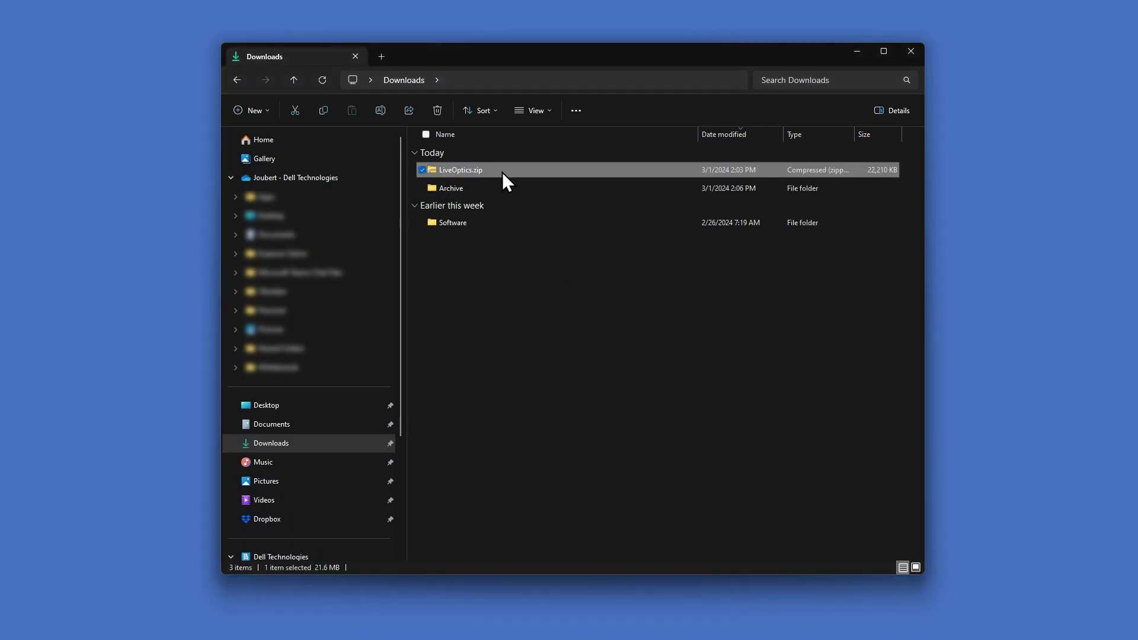
right_click(468, 168)
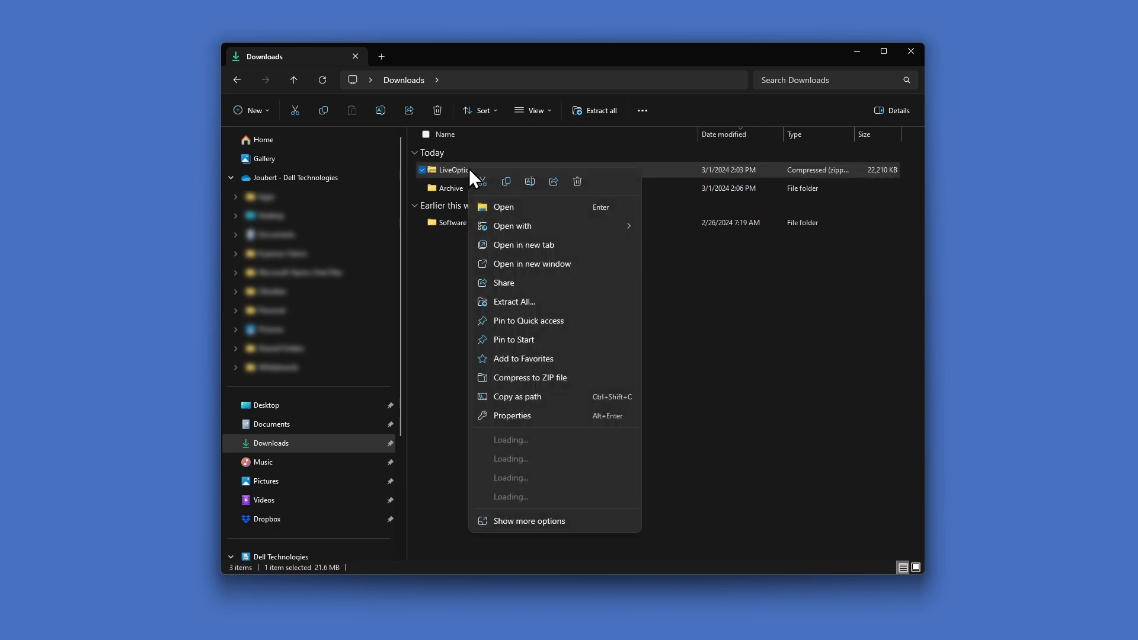
click(511, 302)
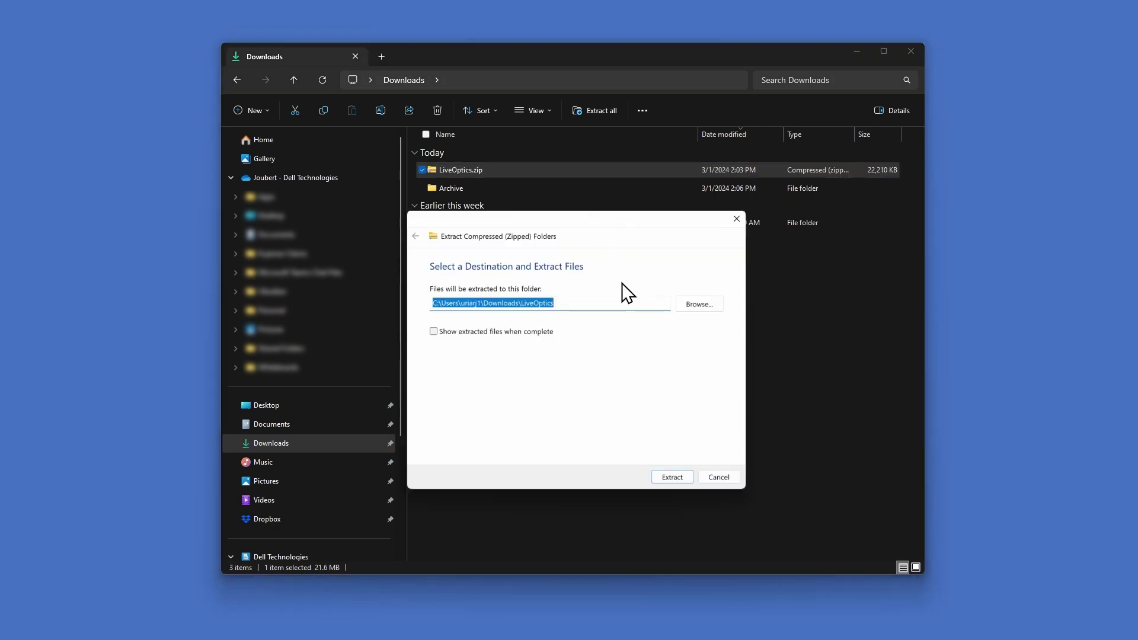
click(672, 477)
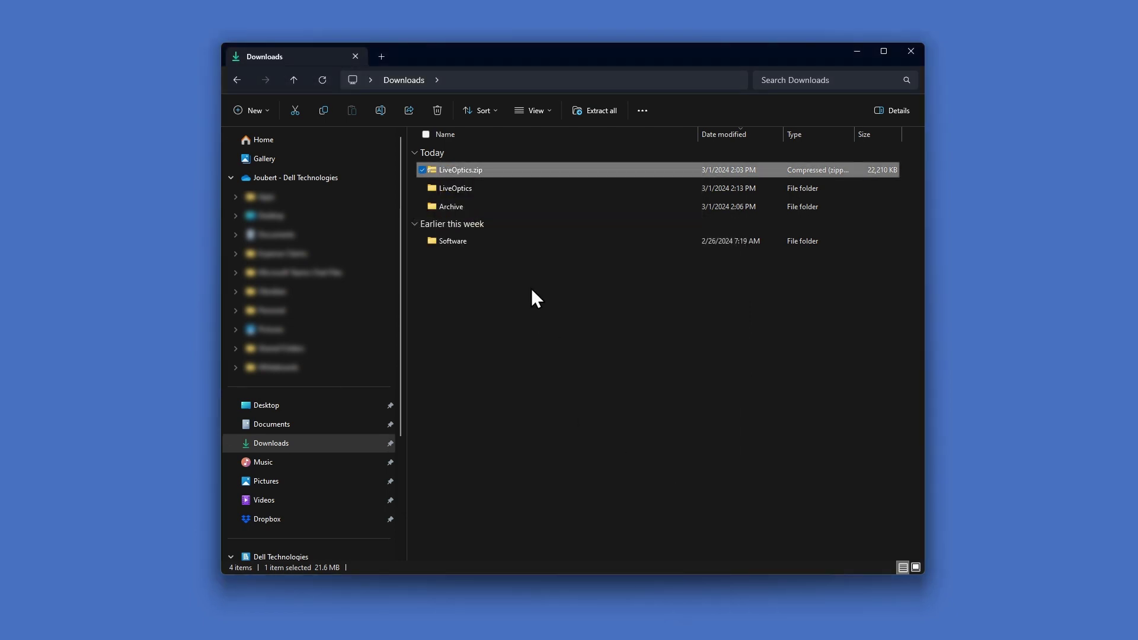
Open the extracted LiveOptics folder and select LiveOptics.exe.
click(489, 187)
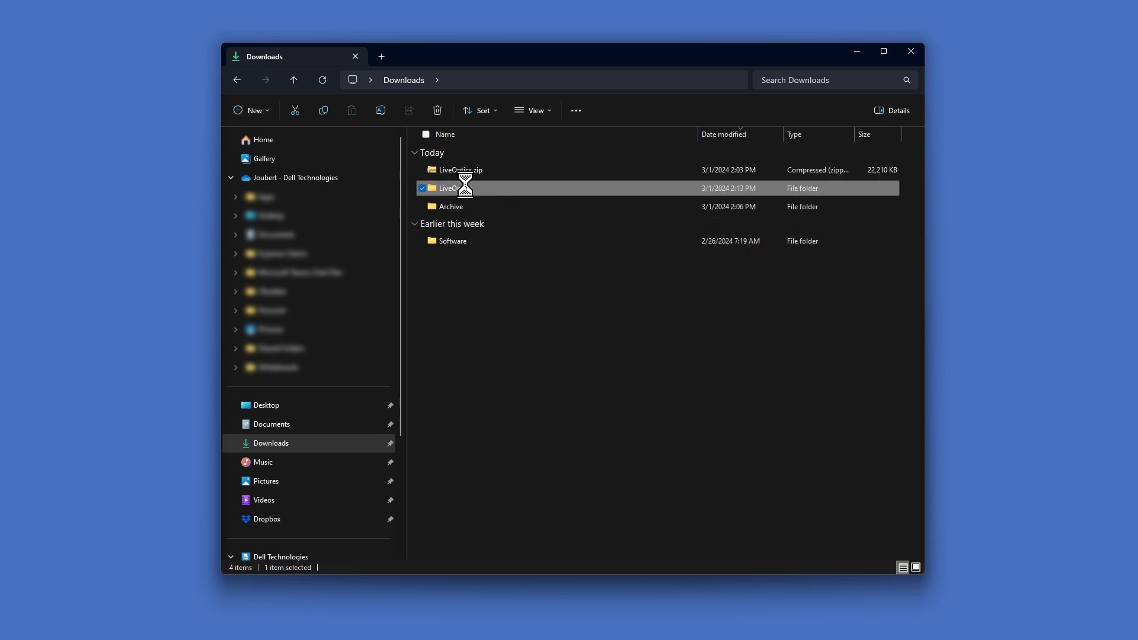
double_click(466, 188)
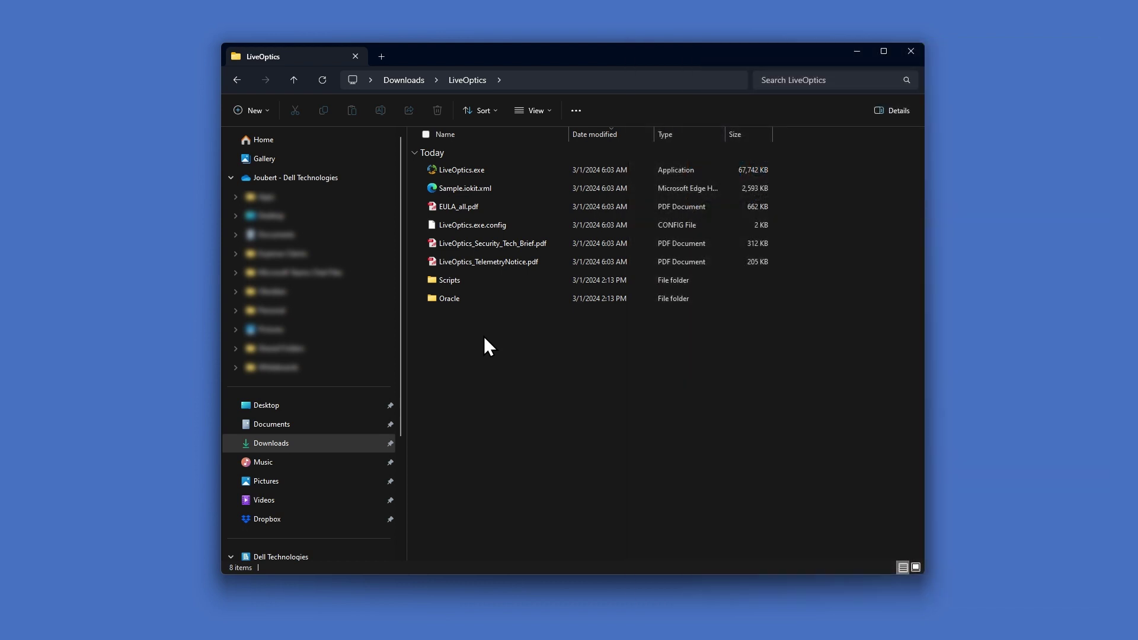
click(482, 170)
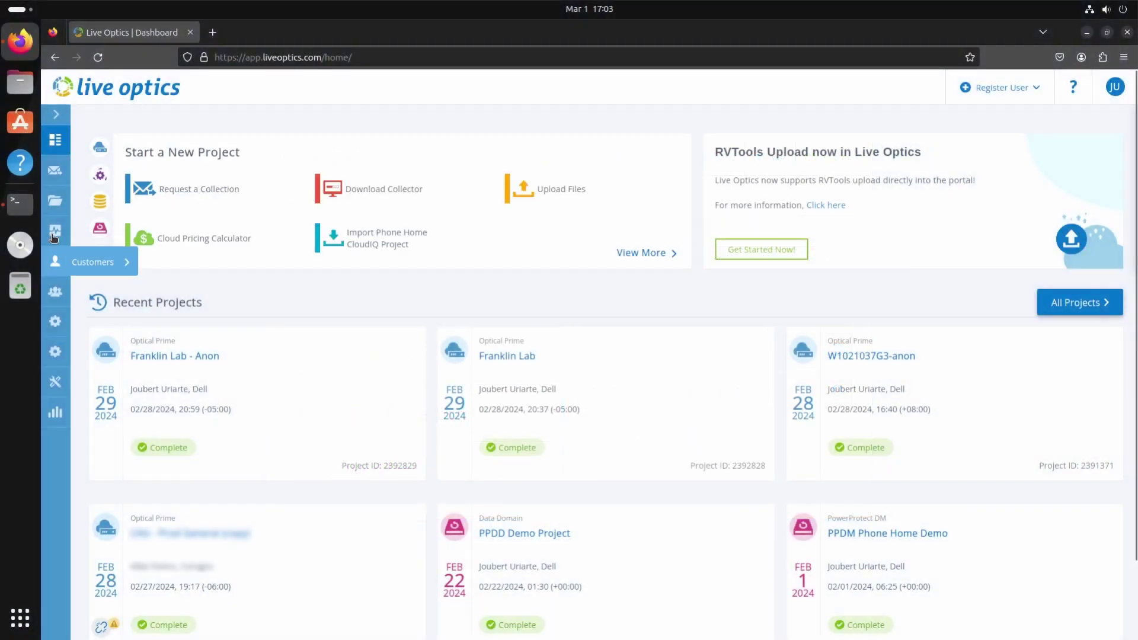
On the Download Collector page, switch to the Linux tab and download liveoptics_x86_64.tar.gz.
click(54, 233)
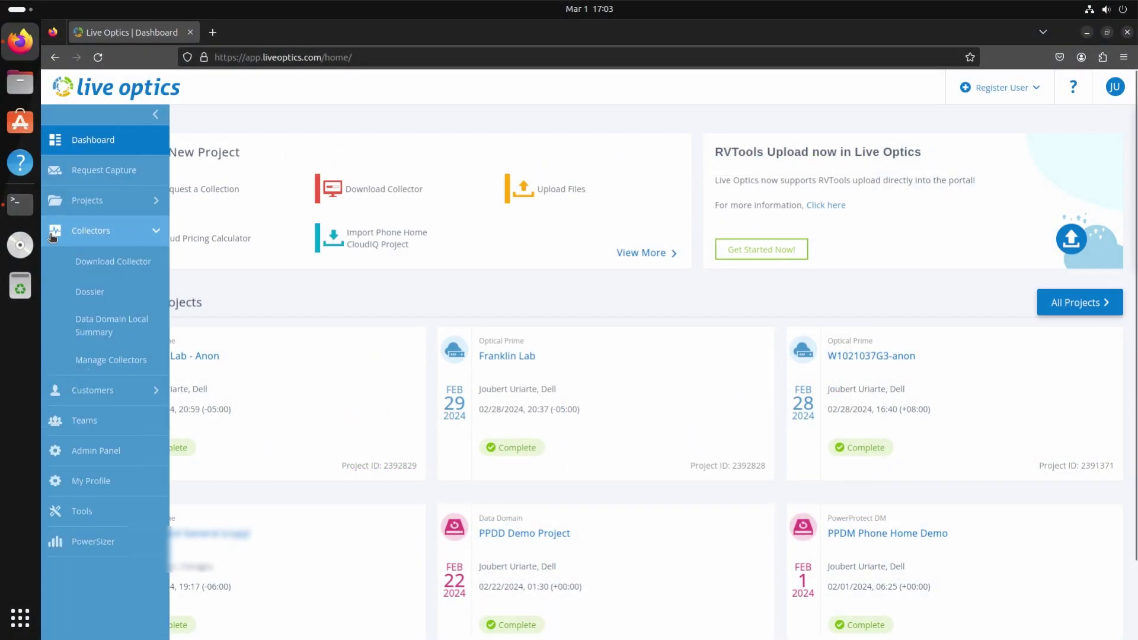
click(152, 271)
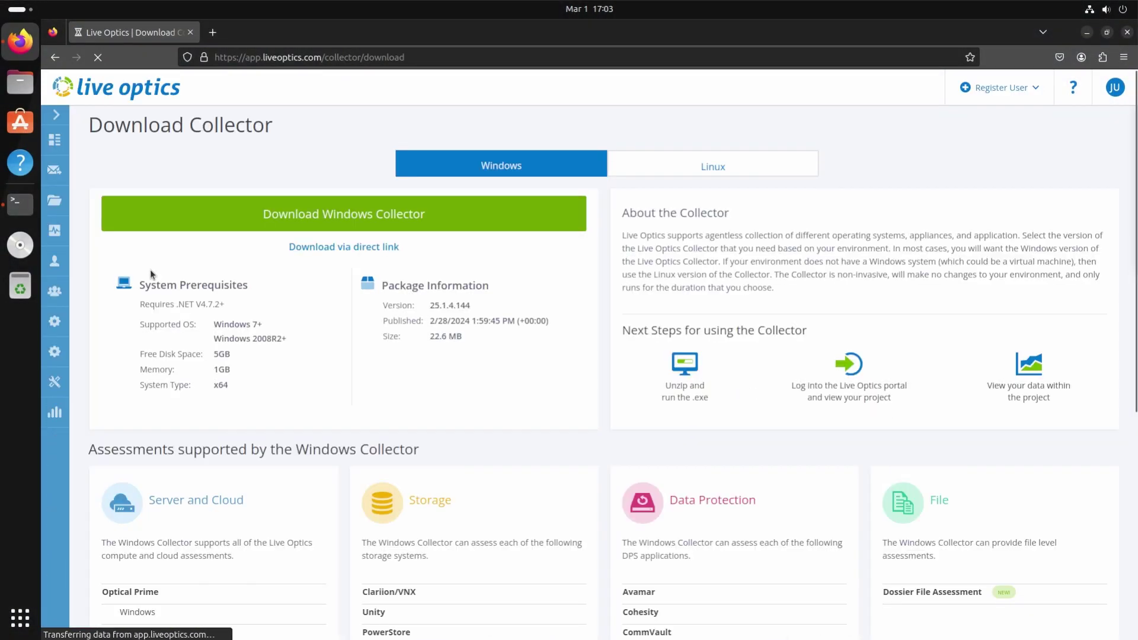
click(759, 169)
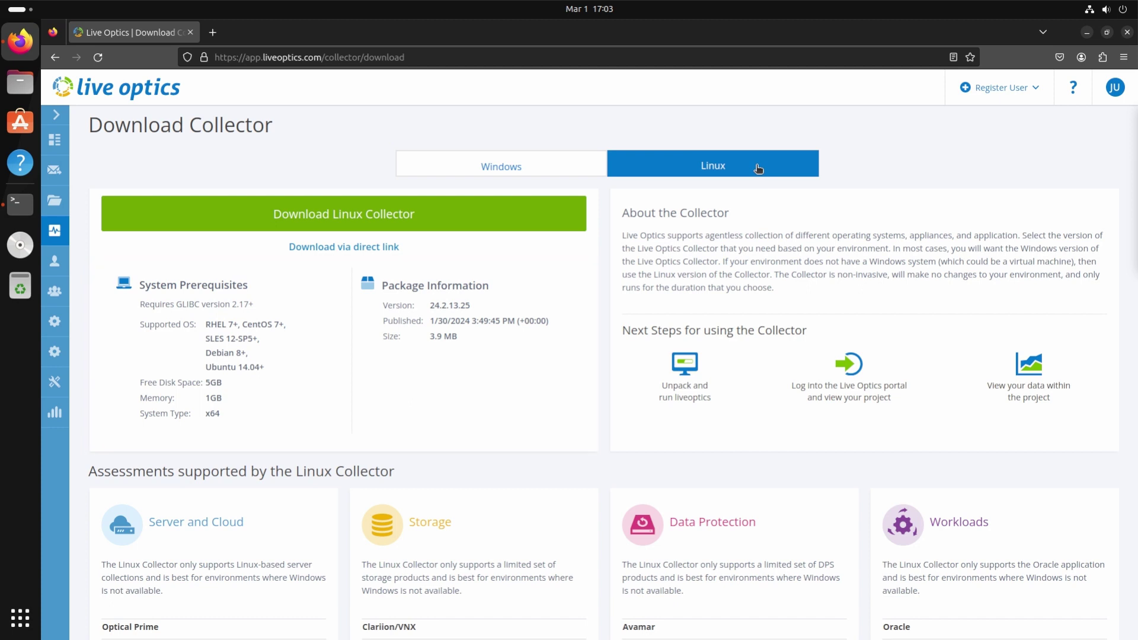
scroll(759, 169, down, 3)
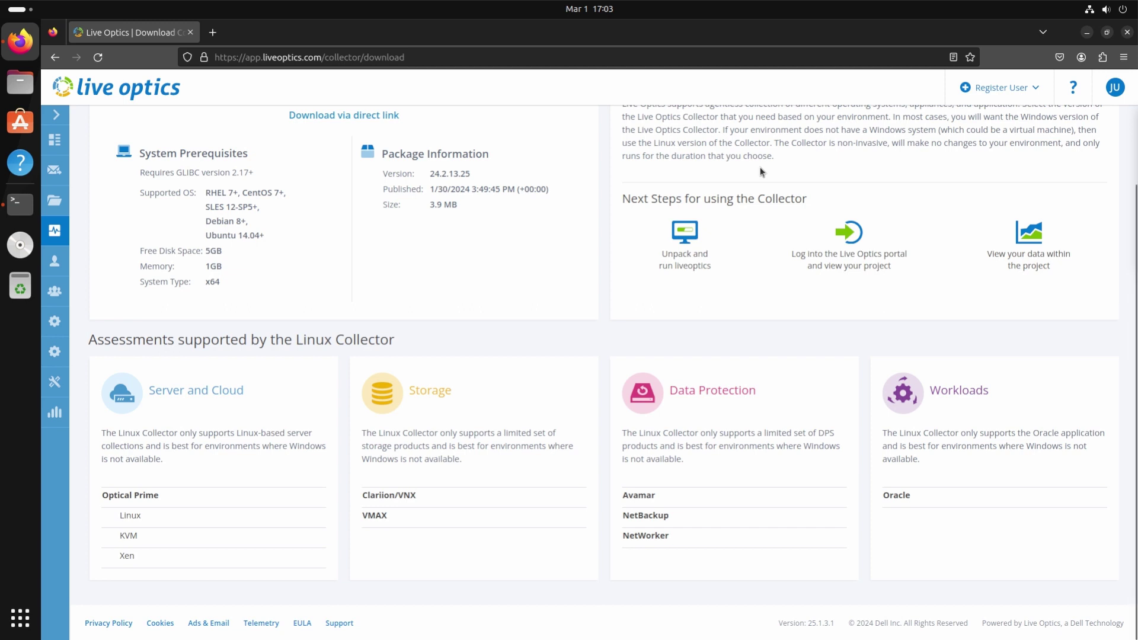
scroll(766, 172, up, 3)
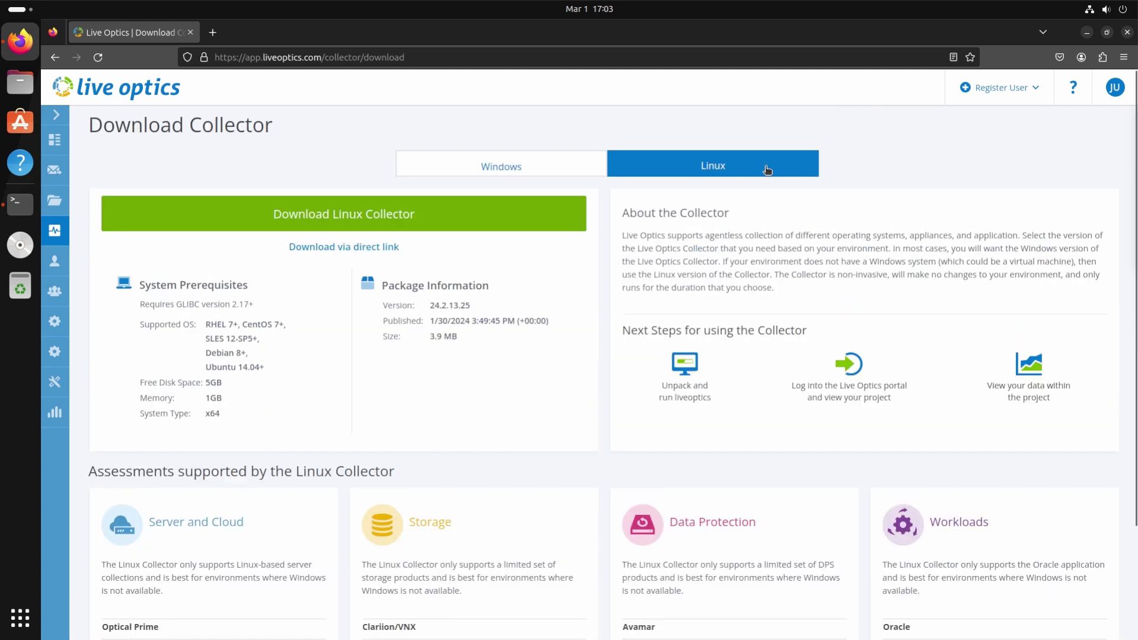
click(478, 217)
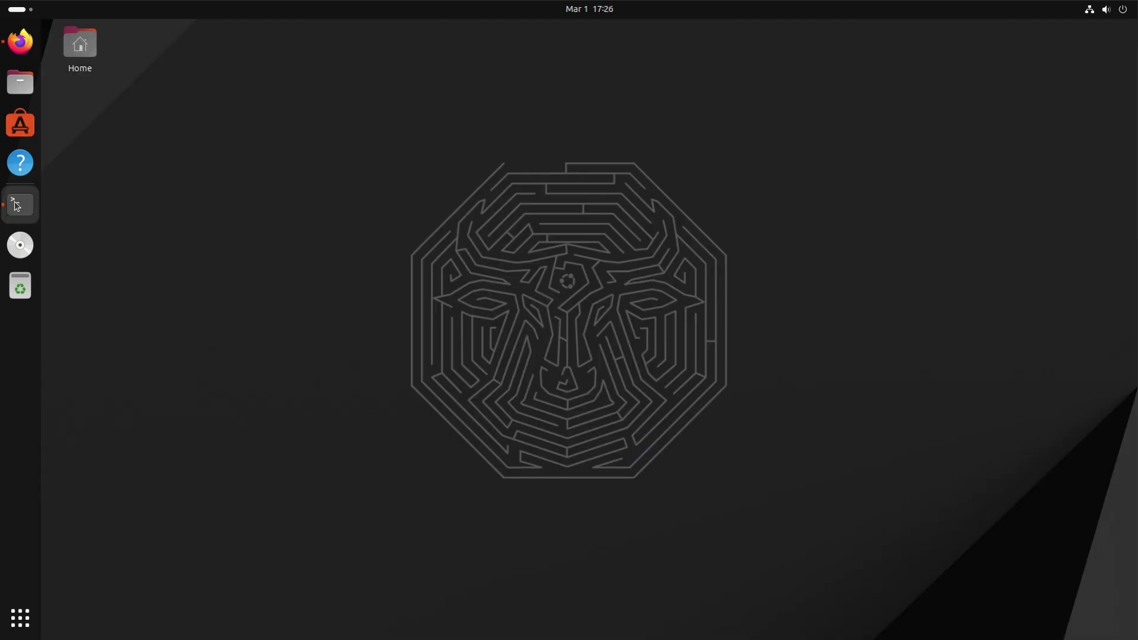
In a terminal, move into Downloads, list it, and create a LiveOptics folder.
click(16, 206)
text(cd Dow)
key(Tab)
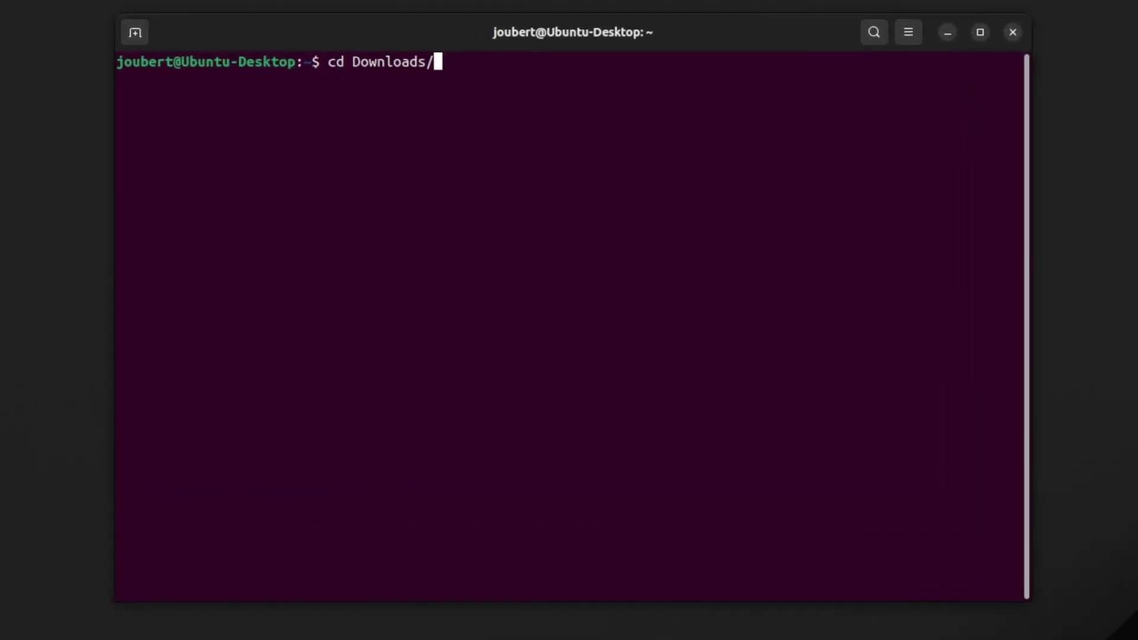
key(Return)
text(ls -l)
key(Return)
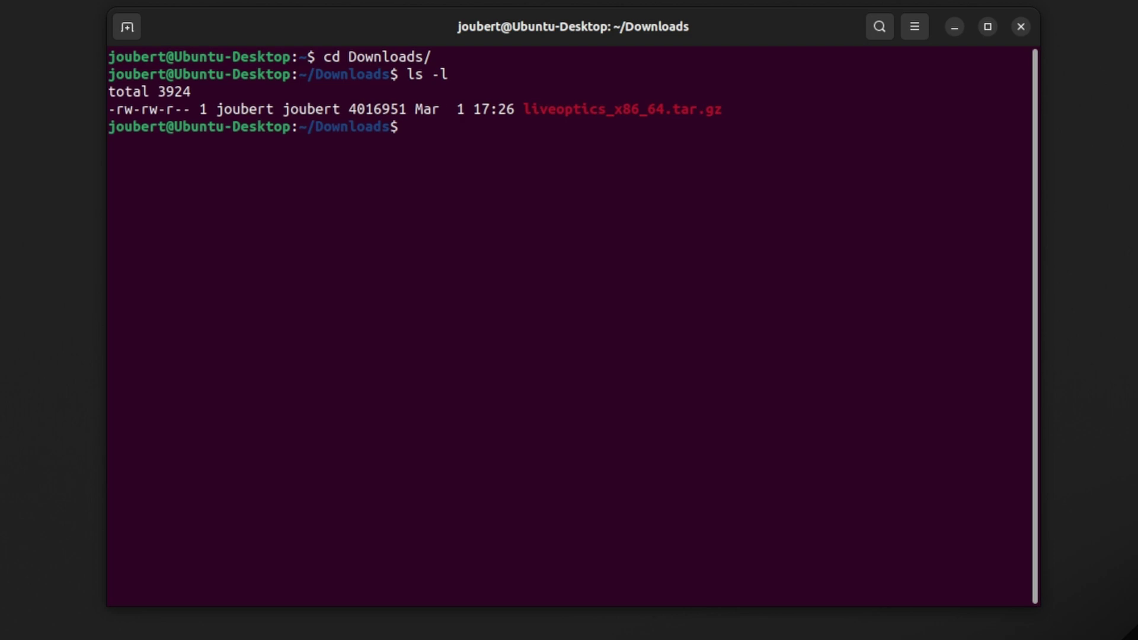
text(mkdir LiveO)
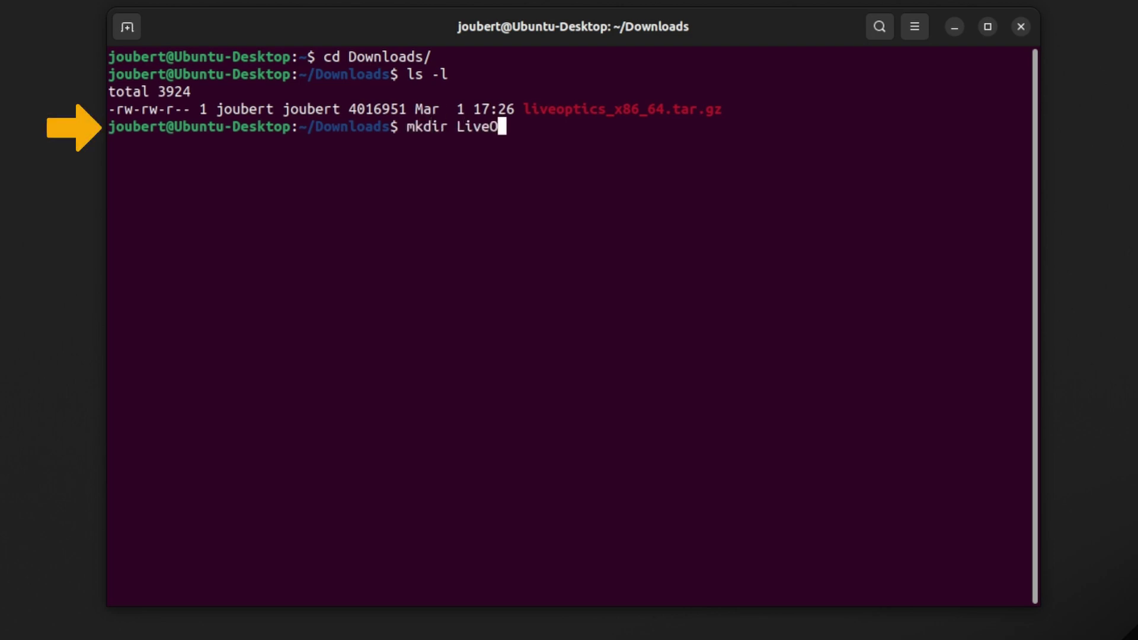
text(ptics)
key(Return)
Inside LiveOptics, extract ../liveoptics_x86_64.tar.gz with tar xvzf and list the files with ls -l.
text(cd Li)
key(Tab)
key(Return)
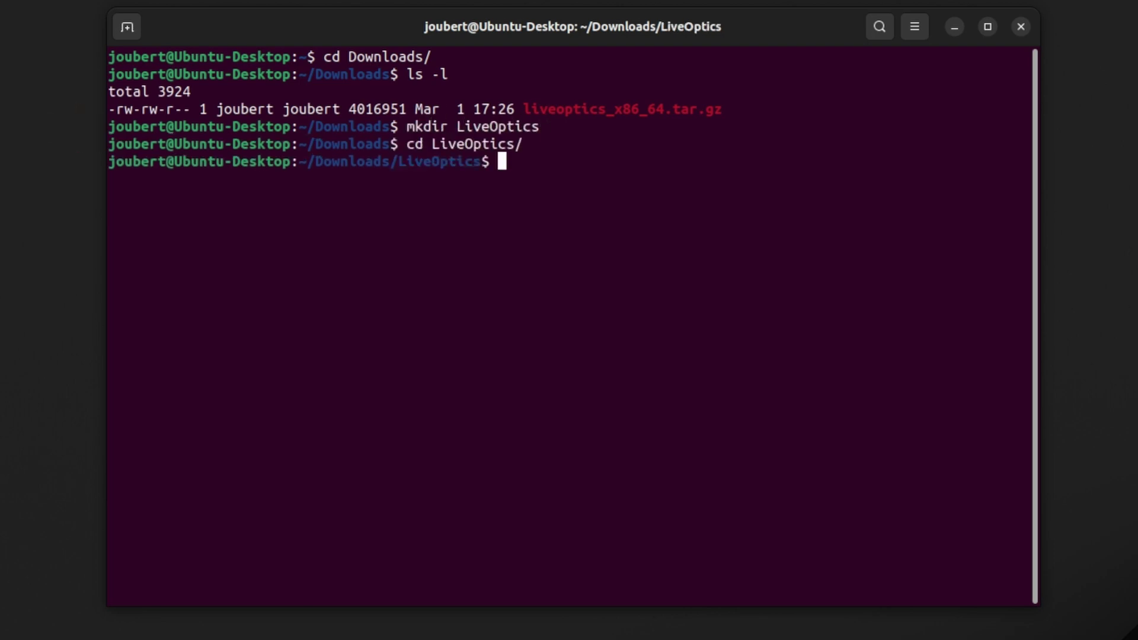
text(tar xvzf .)
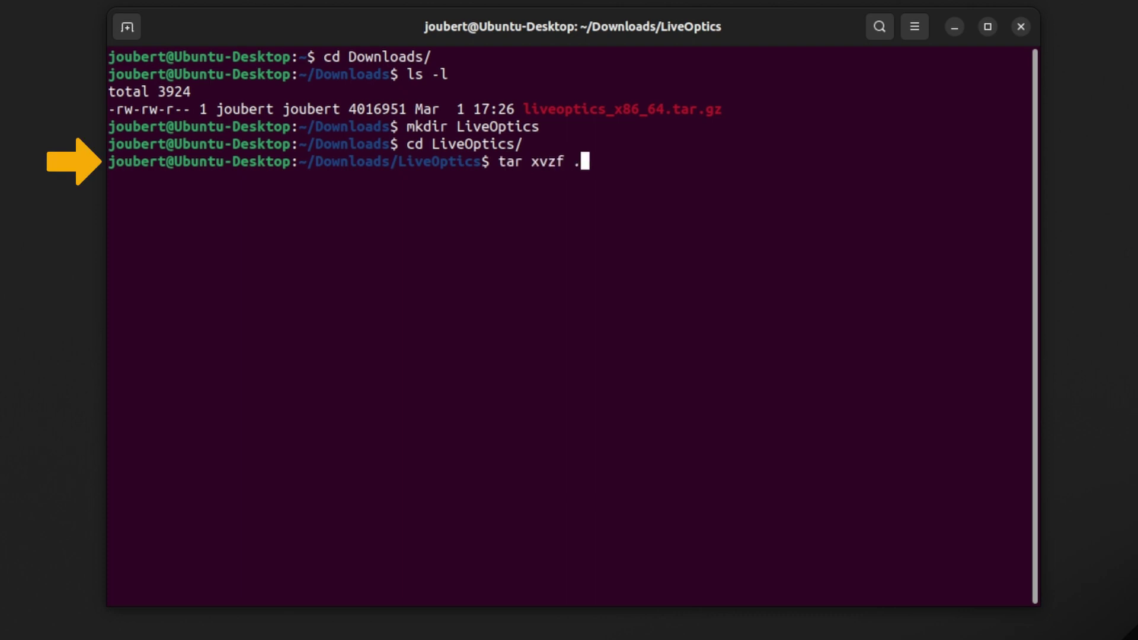
text(./l)
key(Tab)
key(Return)
text(ls -l)
key(Return)
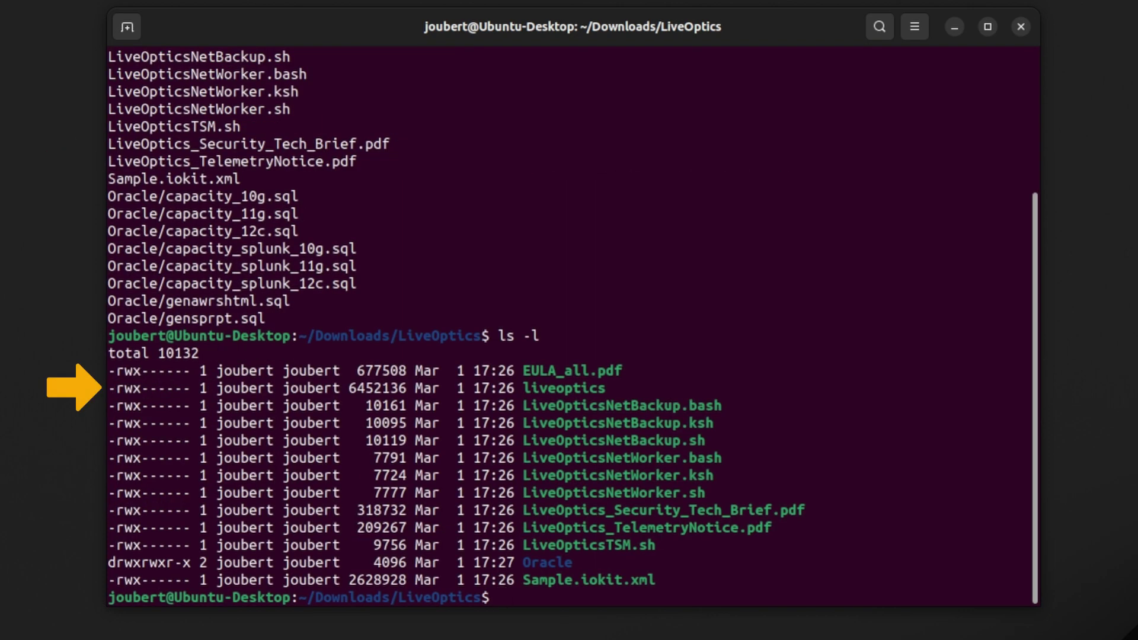
key(Return)
key(Return)
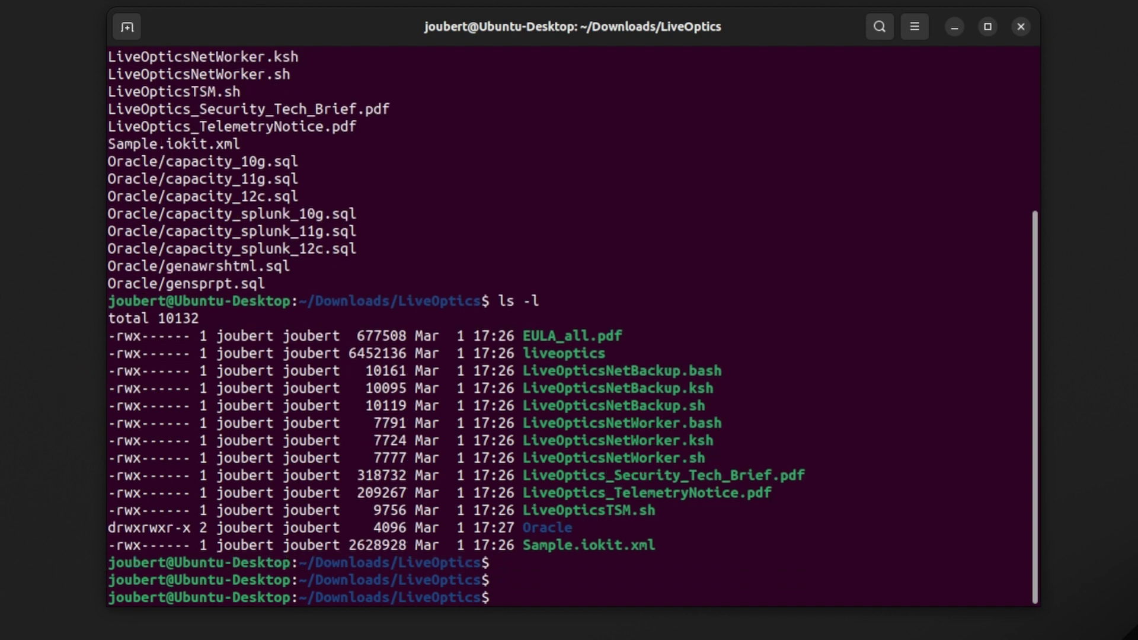
Run ./liveoptics and answer yes to the EULA, identity check and HTTPS upload prompts.
text(./li)
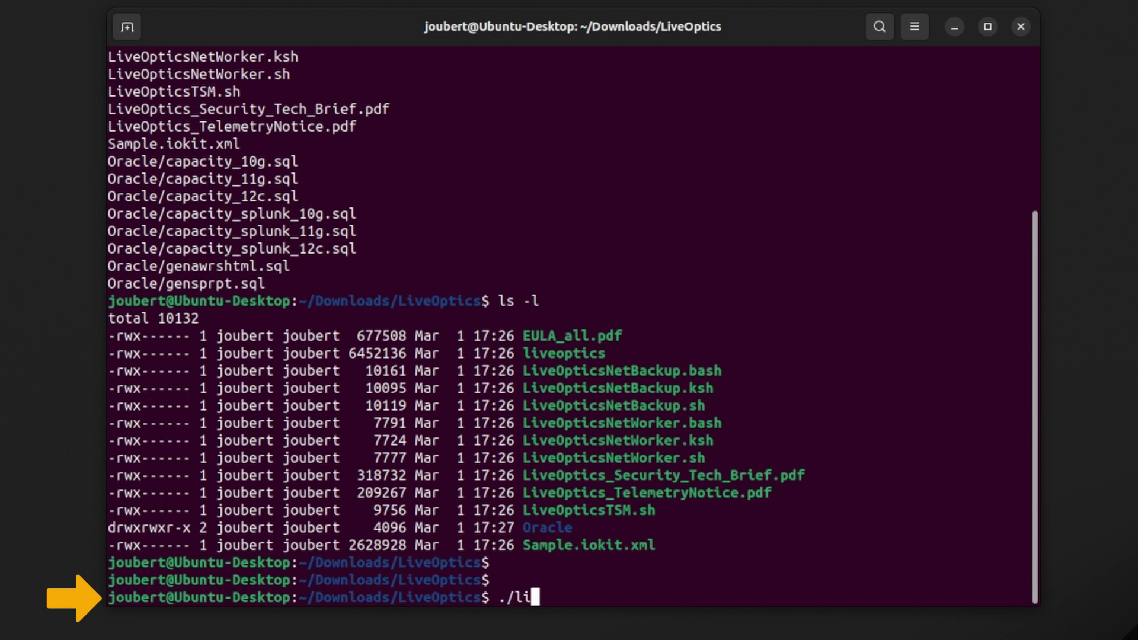
key(Tab)
key(Return)
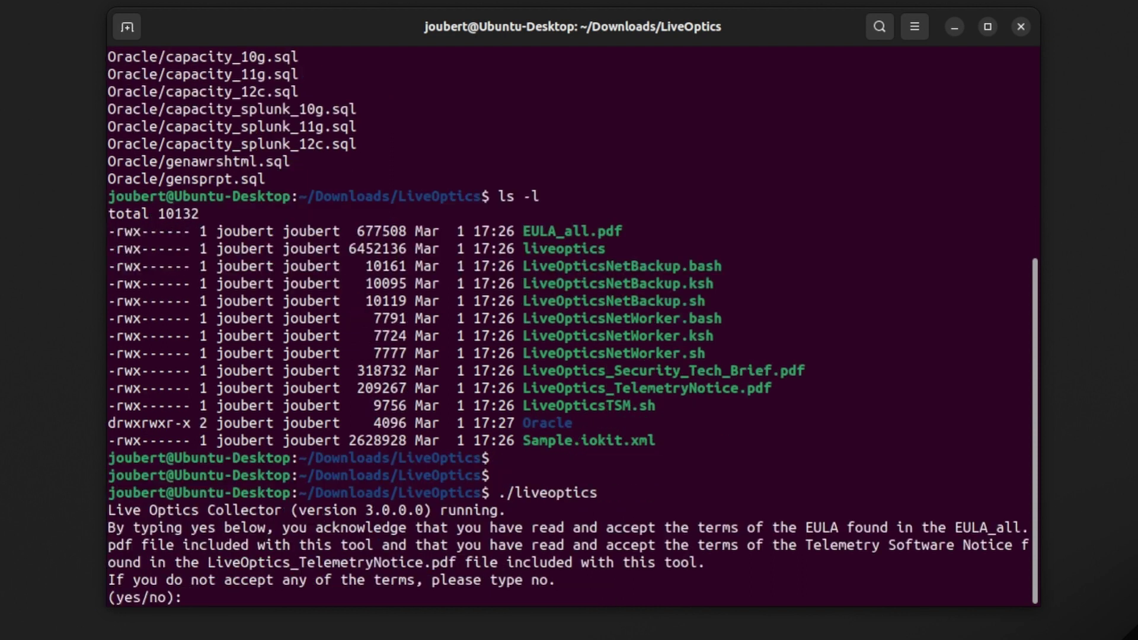
text(yes)
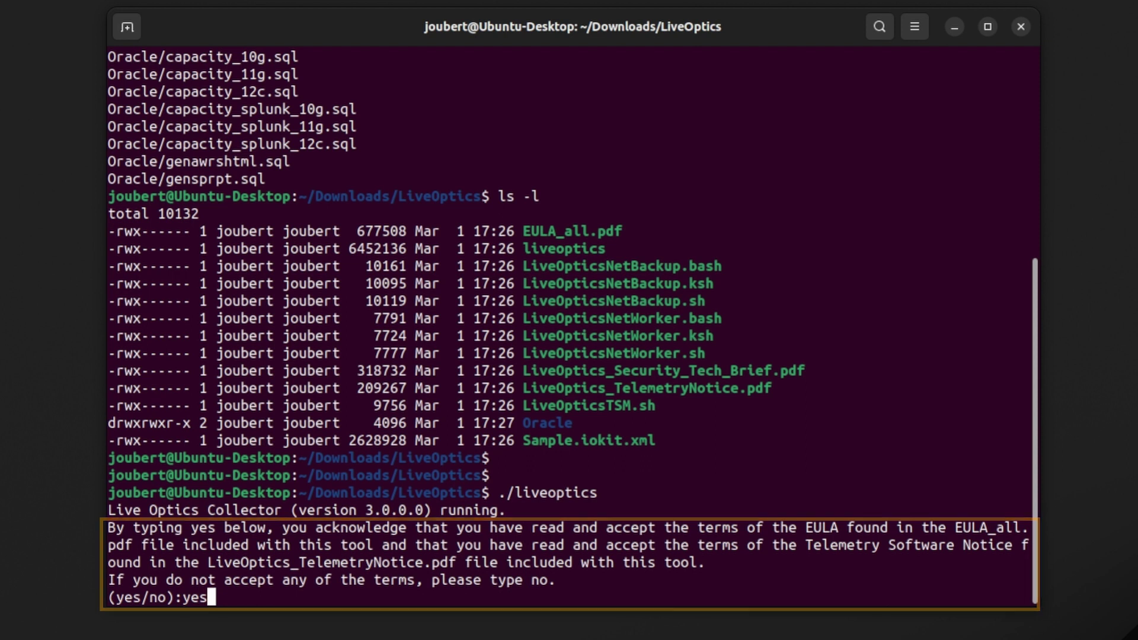
key(Return)
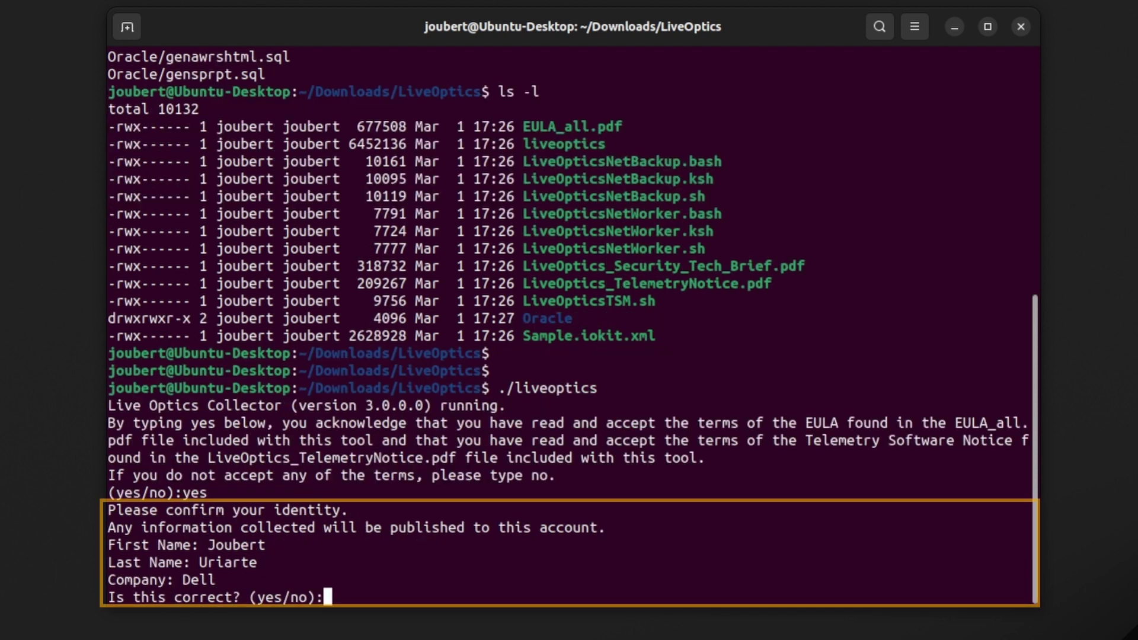
text(yes)
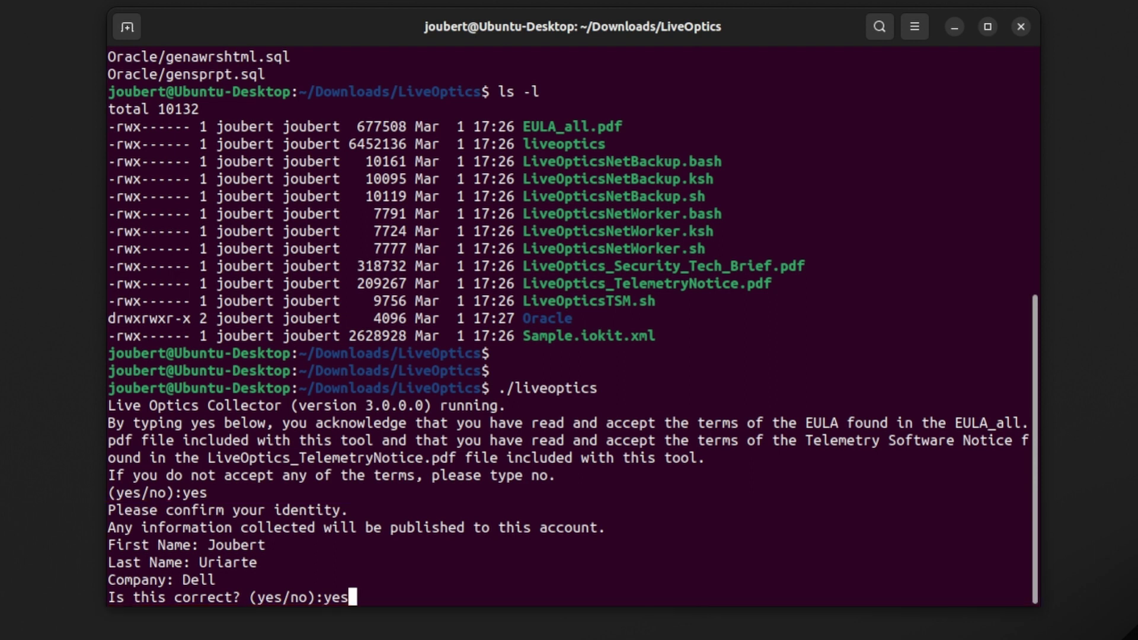
key(Return)
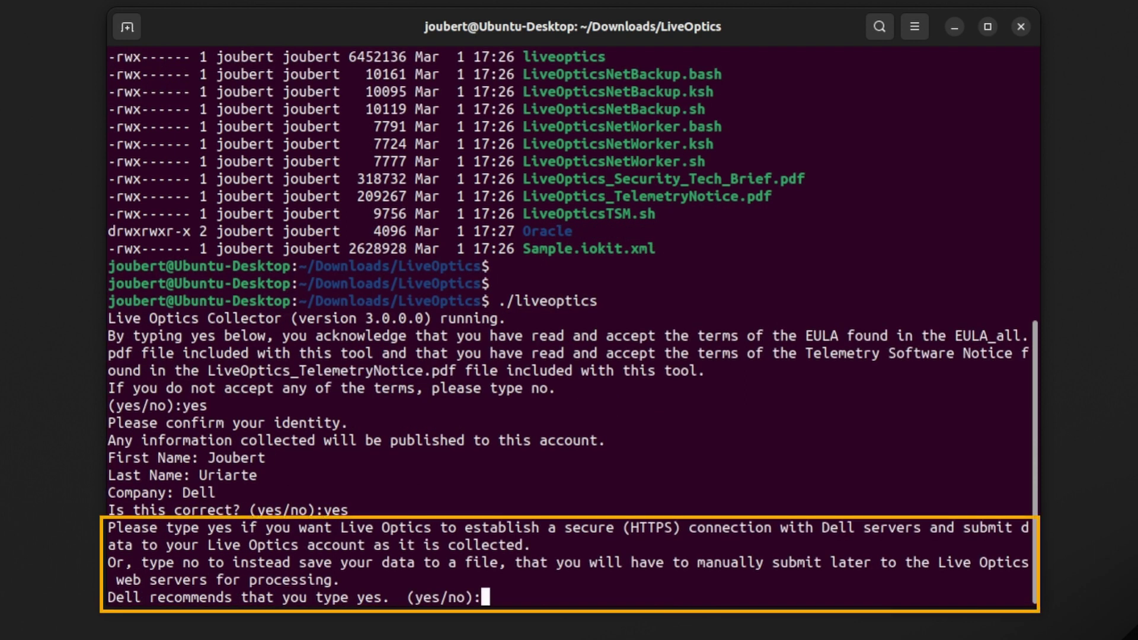
text(yes)
key(Return)
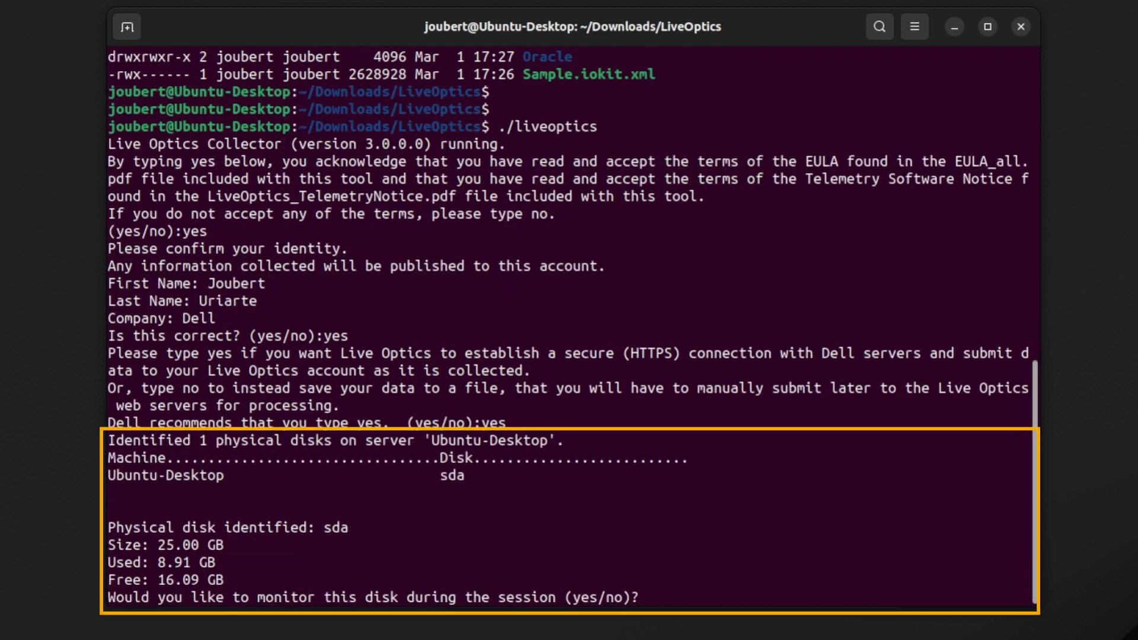
Add disk sda, choose option 1 to begin monitoring, and answer no to background mode.
text(yes)
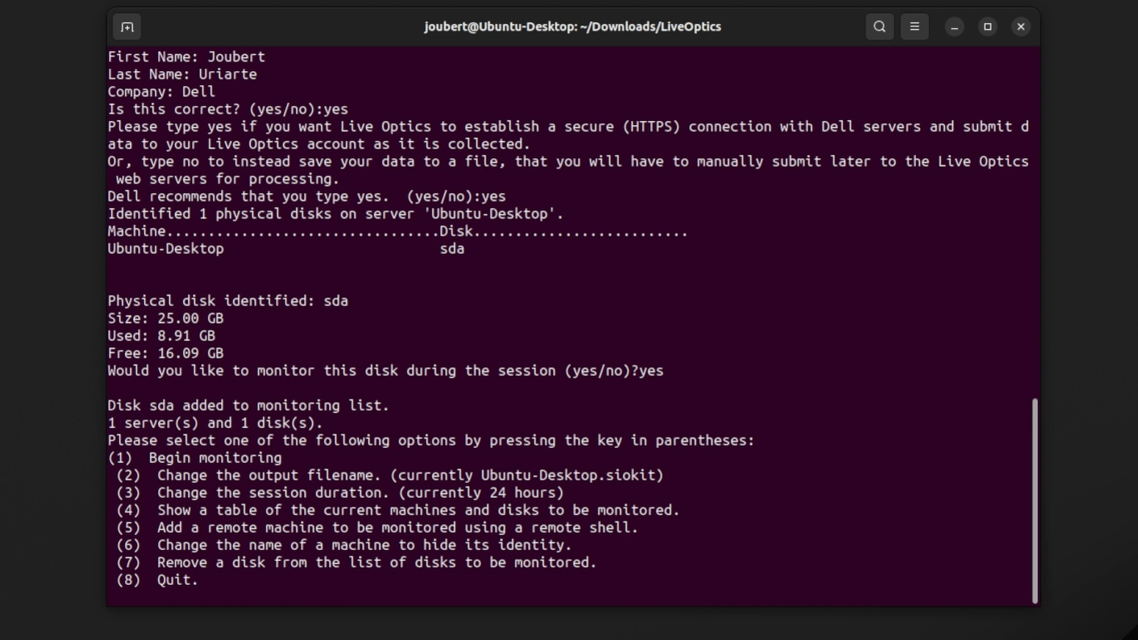
text(1)
key(Return)
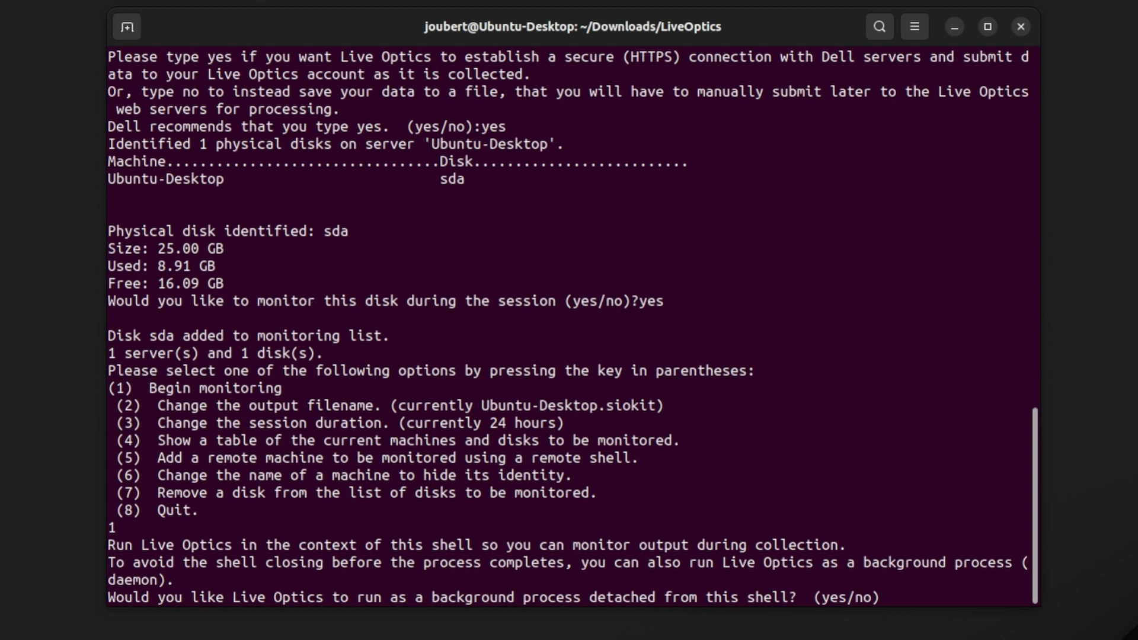
text(no)
key(Return)
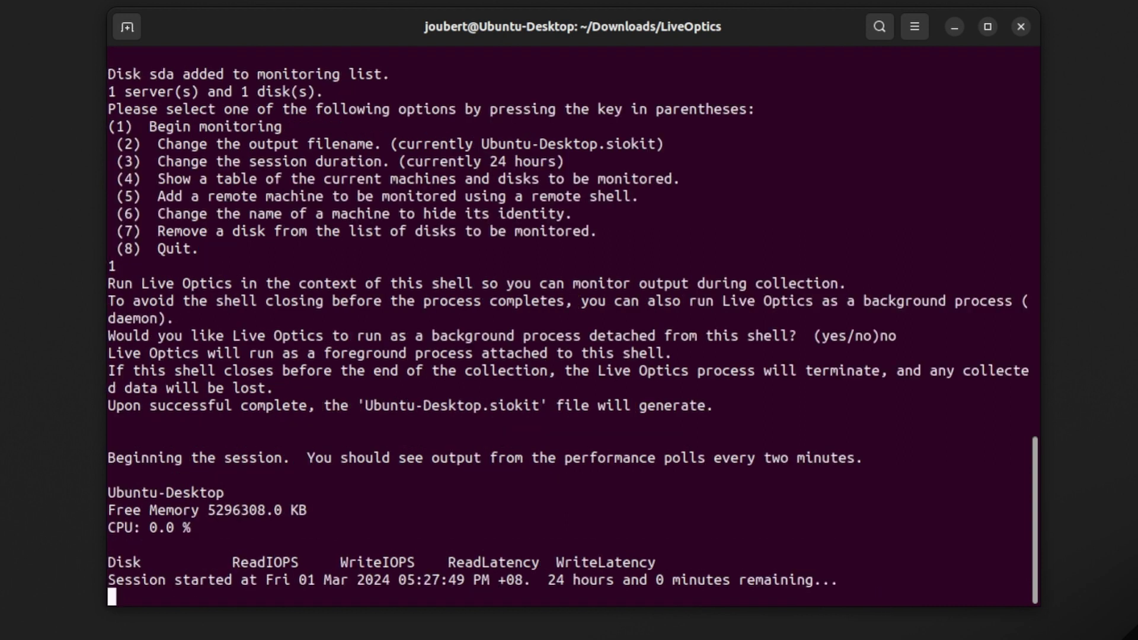